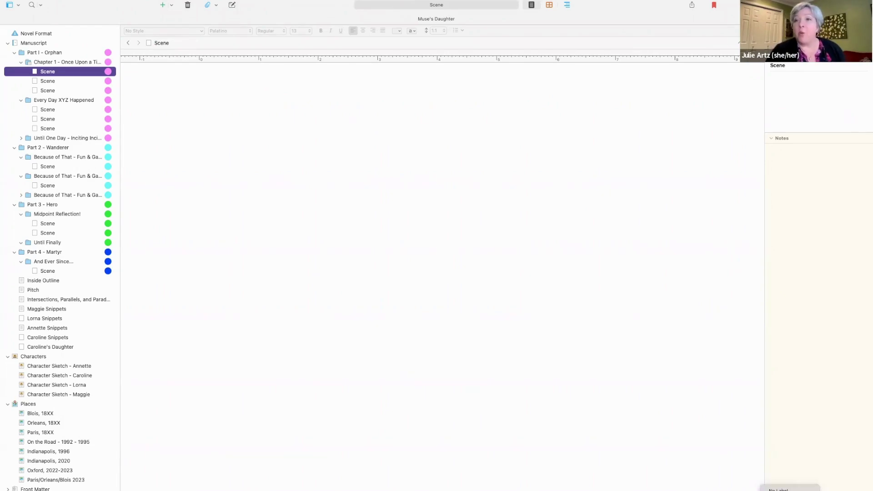
# Step: Open the project's label list for editing and add a new label named "Act 5 - Here we go!"
pyautogui.click(782, 490)
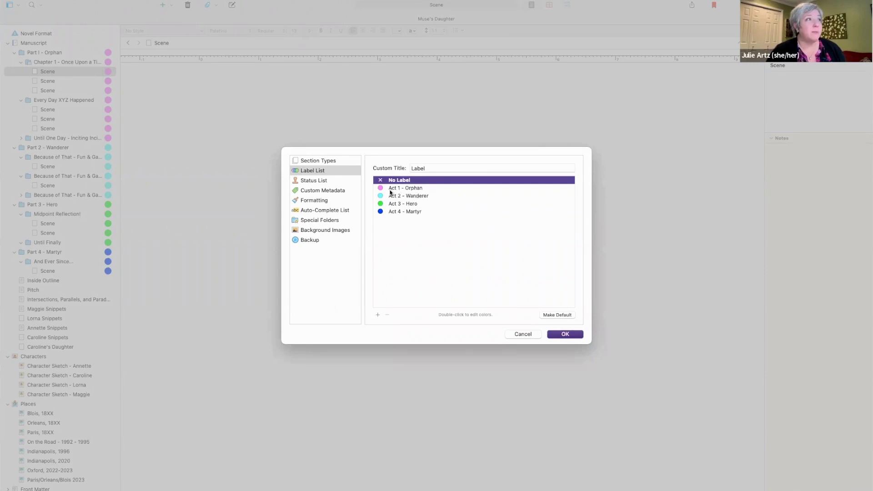
pyautogui.click(378, 314)
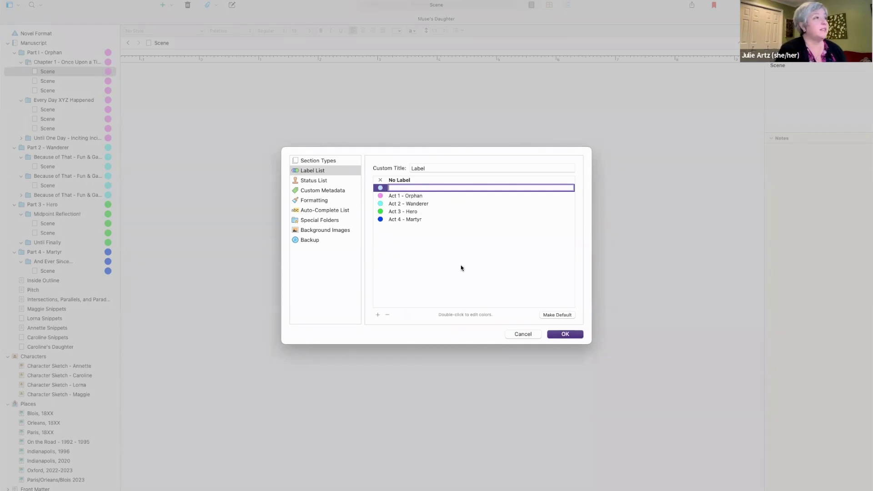
pyautogui.write('Ac')
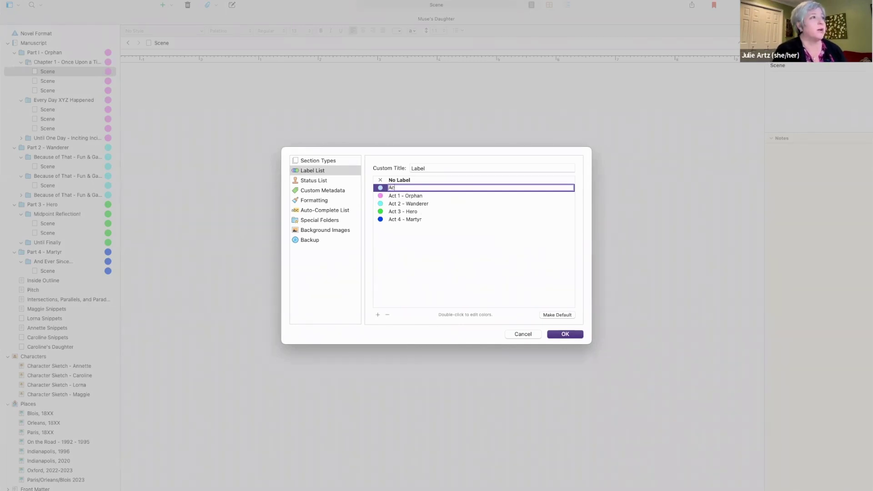
pyautogui.write('t 5')
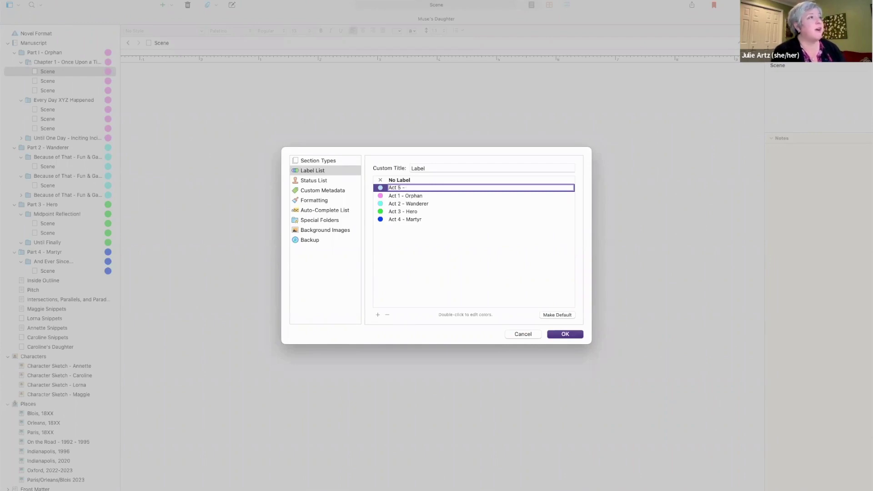
pyautogui.write(' - Here we go')
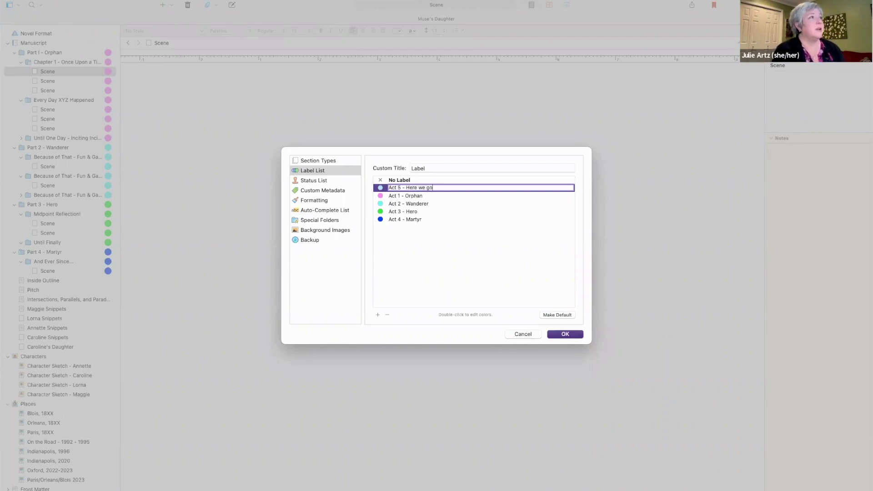
pyautogui.write('!')
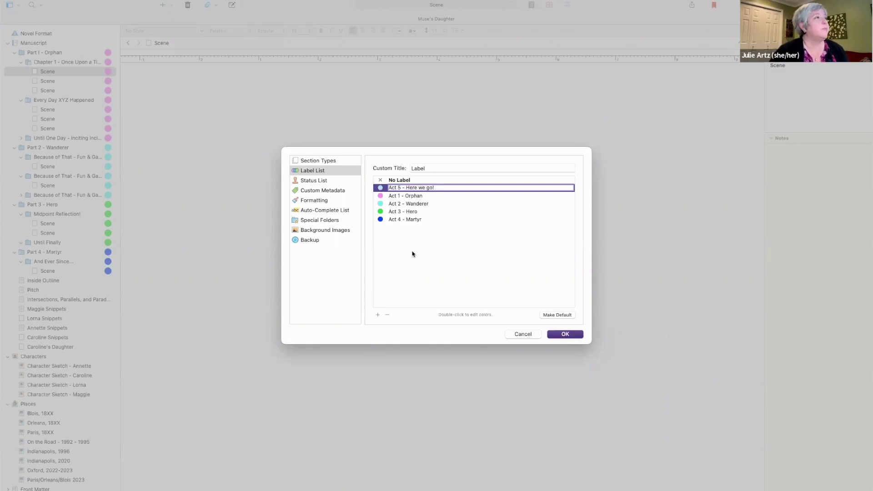
# Step: Set the Act 5 label's color to Maraschino and place it below Act 4 - Martyr in the label list
pyautogui.click(382, 191)
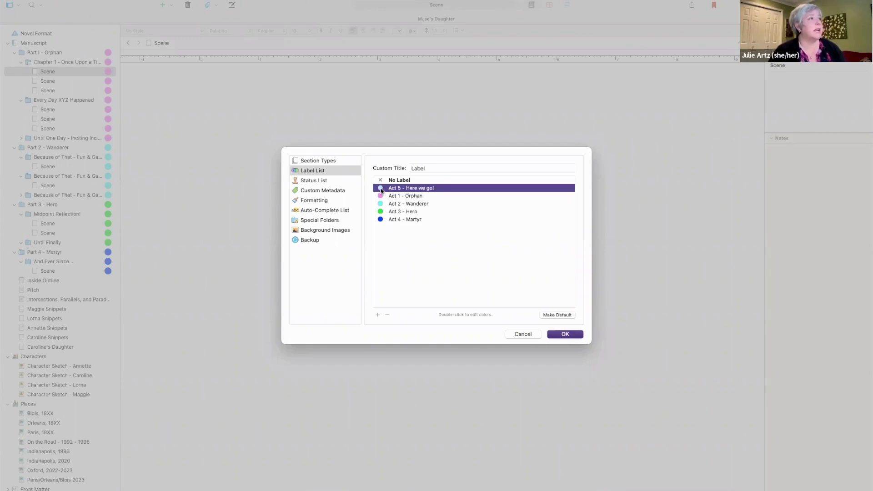
pyautogui.doubleClick(381, 189)
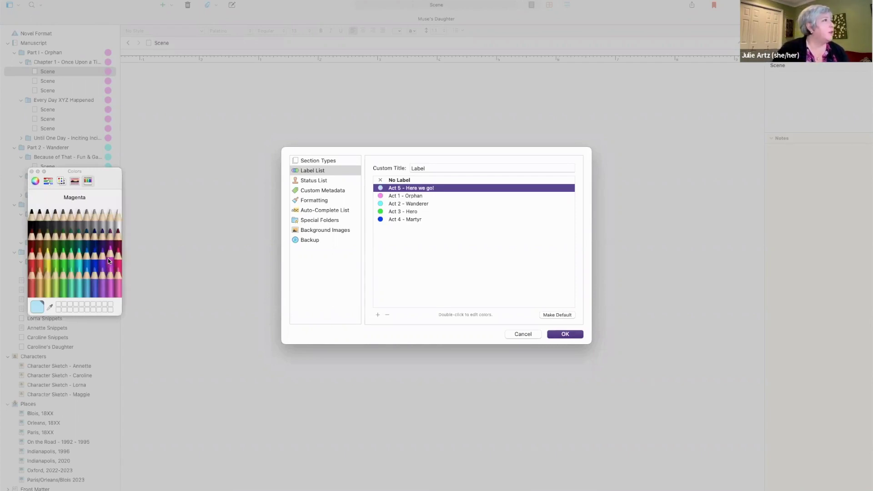
pyautogui.click(31, 252)
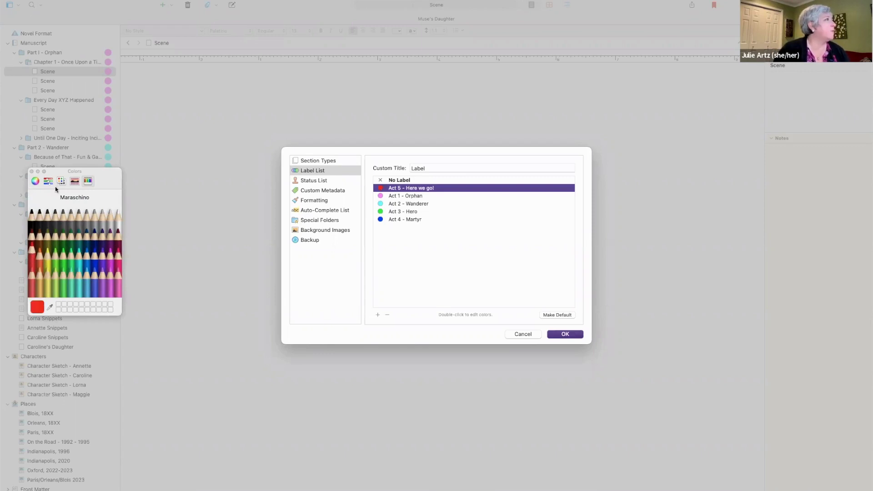
pyautogui.click(31, 171)
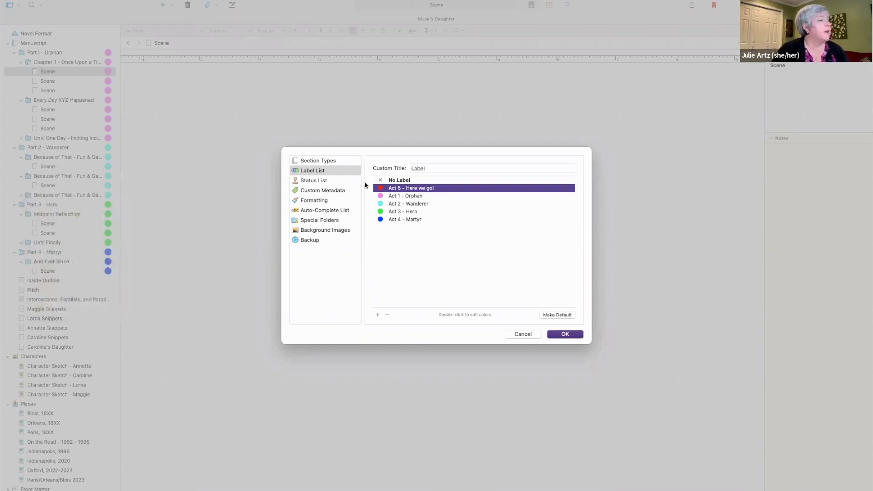
pyautogui.press('Return')
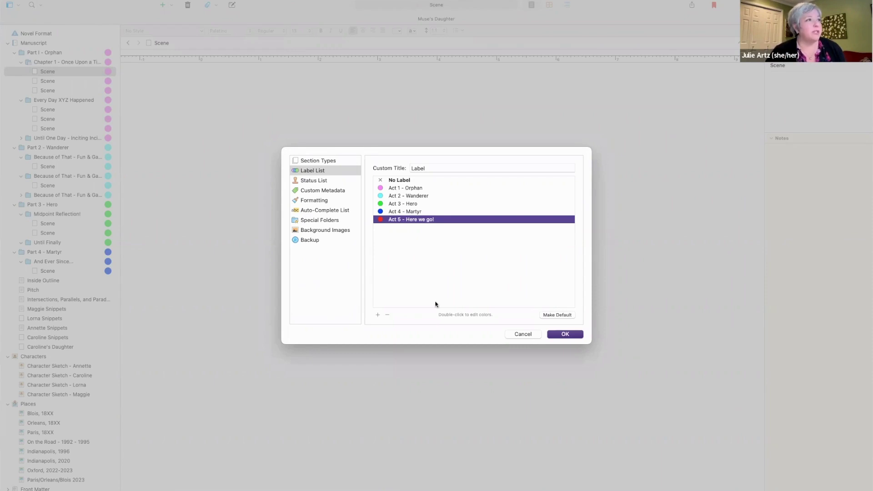
pyautogui.click(559, 335)
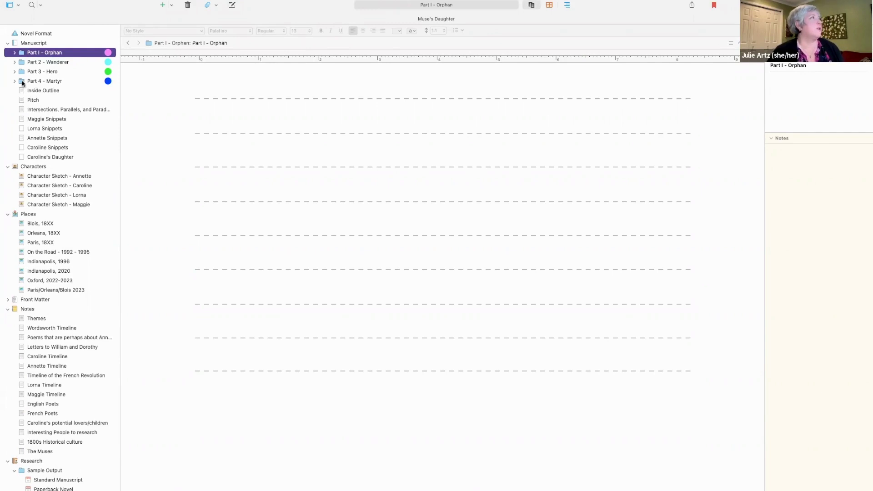
# Step: Create a manuscript folder named "Part 5 - Five Act Structure" and place it directly below Part 4 - Martyr
pyautogui.click(171, 5)
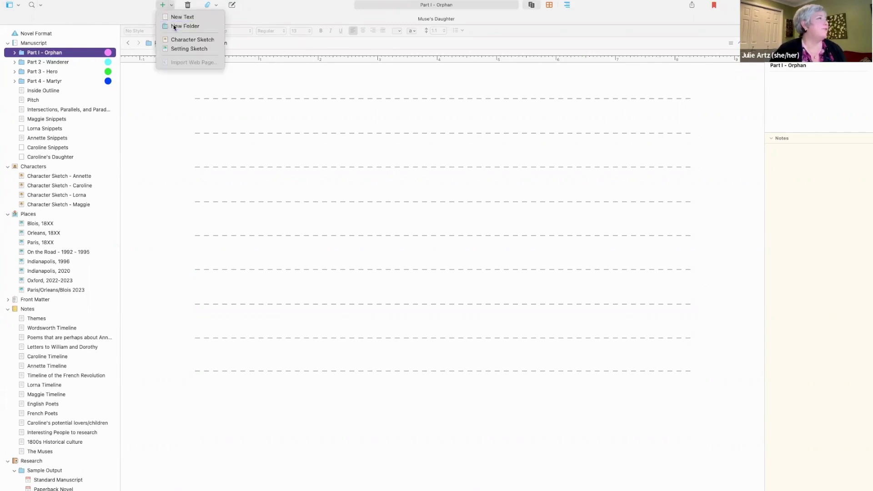
pyautogui.click(173, 27)
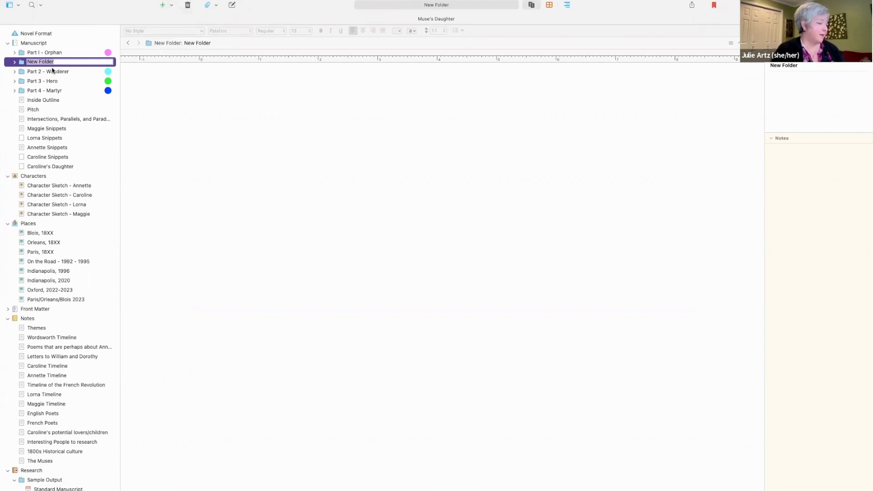
pyautogui.write('Part')
pyautogui.write('5')
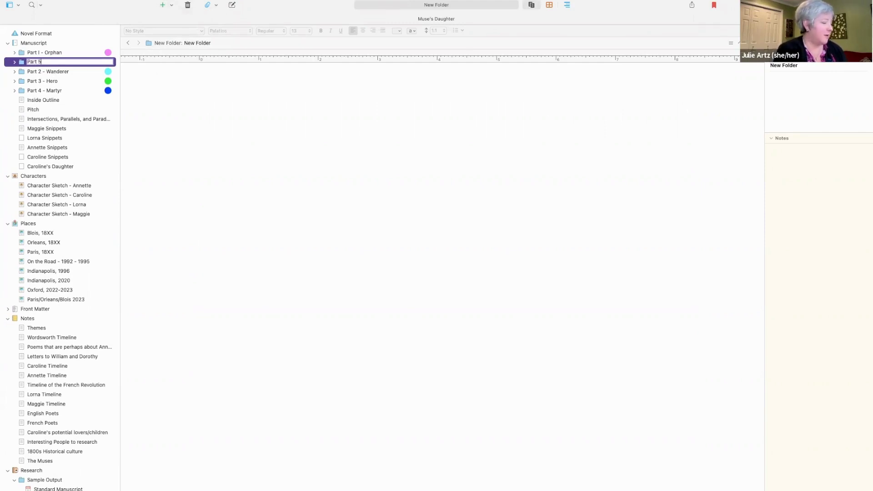
pyautogui.write(' - Five Act Stro')
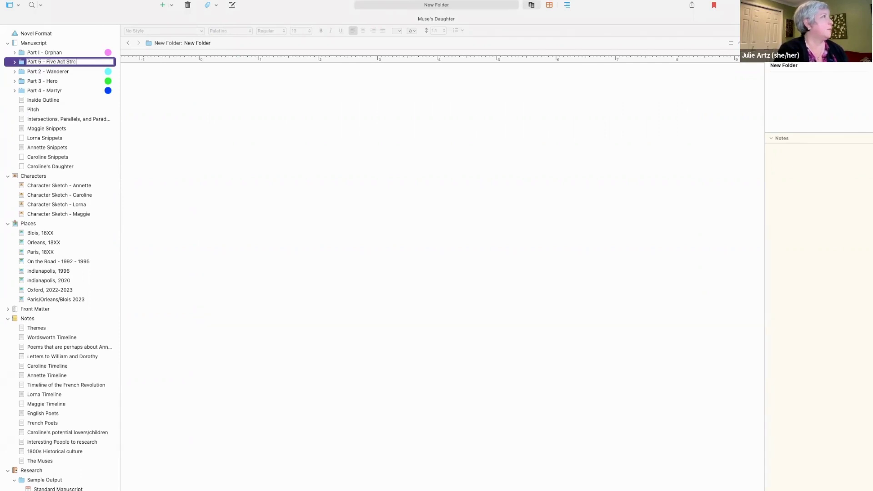
pyautogui.write('cture')
pyautogui.press('Return')
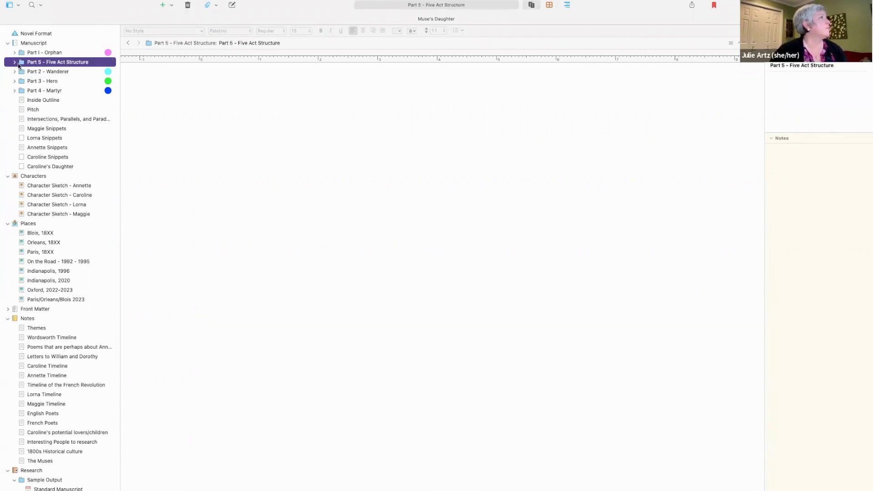
pyautogui.moveTo(18, 66); pyautogui.dragTo(15, 97)
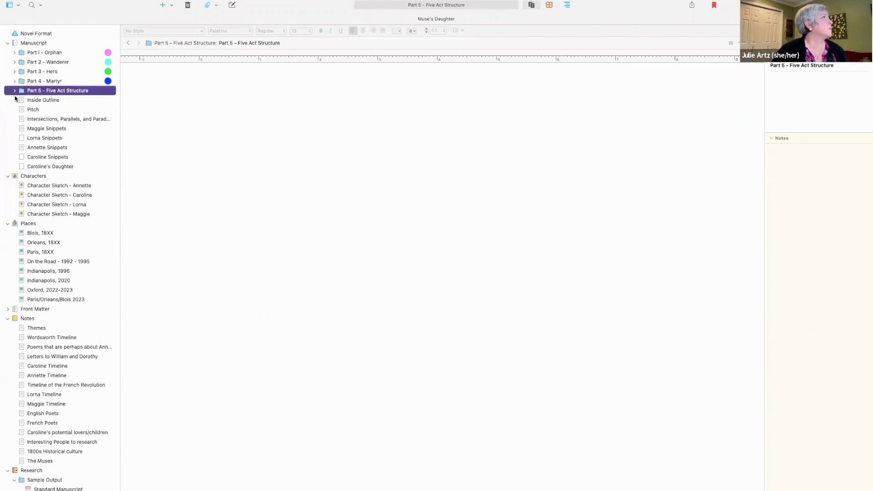
# Step: Assign the "Act 5 - Here we go!" label to the Part 5 - Five Act Structure folder
pyautogui.rightClick(63, 91)
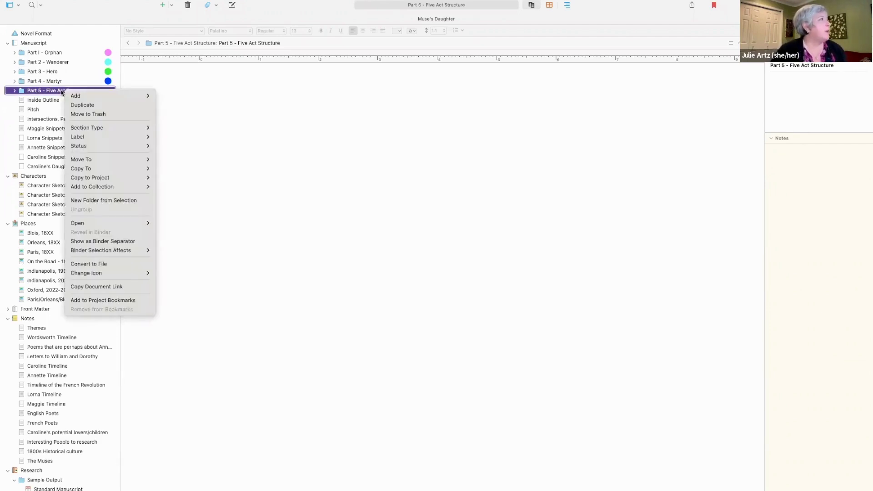
pyautogui.moveTo(99, 141)
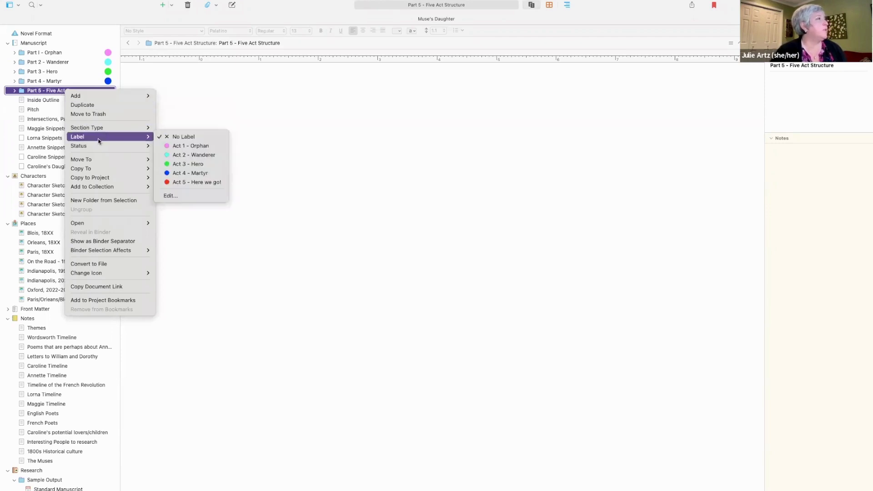
pyautogui.click(185, 184)
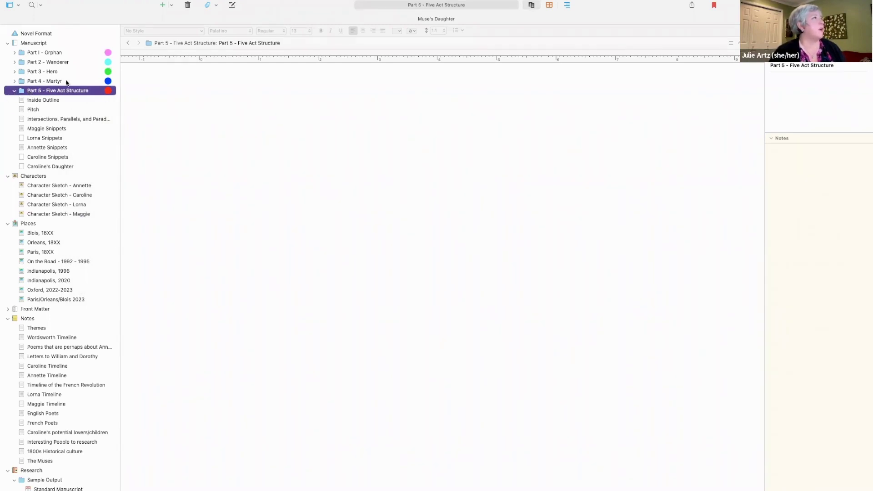
# Step: Add a folder named "Chapter X" nested inside Part 5 - Five Act Structure
pyautogui.click(171, 6)
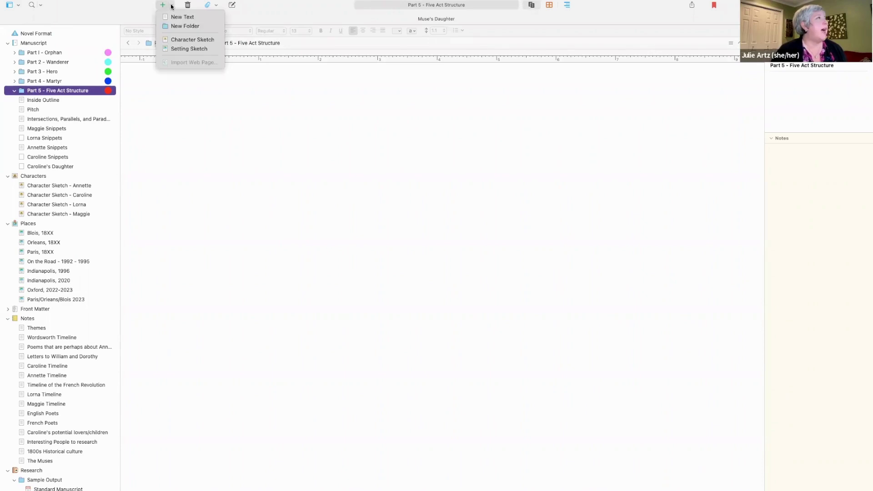
pyautogui.click(185, 26)
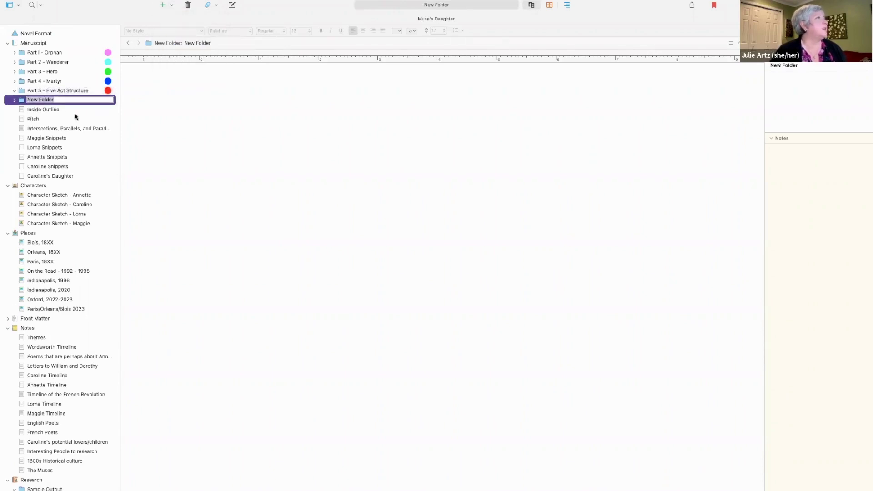
pyautogui.click(43, 91)
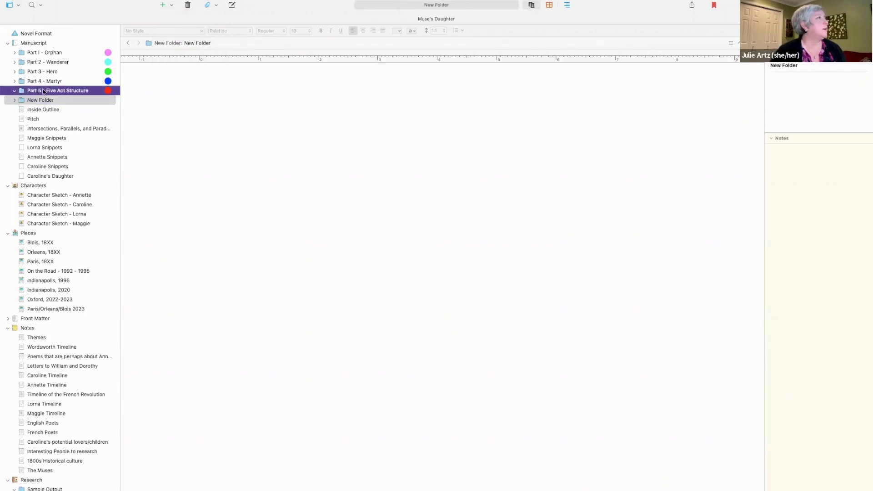
pyautogui.click(42, 100)
pyautogui.click(42, 100)
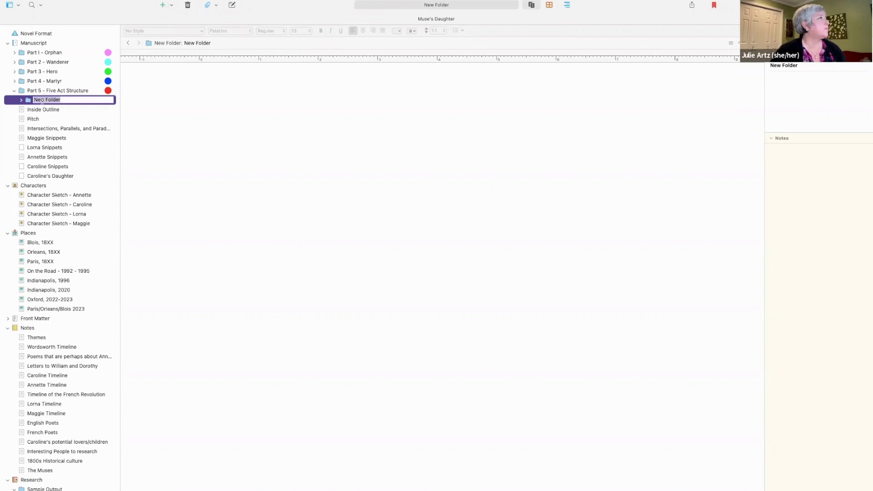
pyautogui.write('Chapter X')
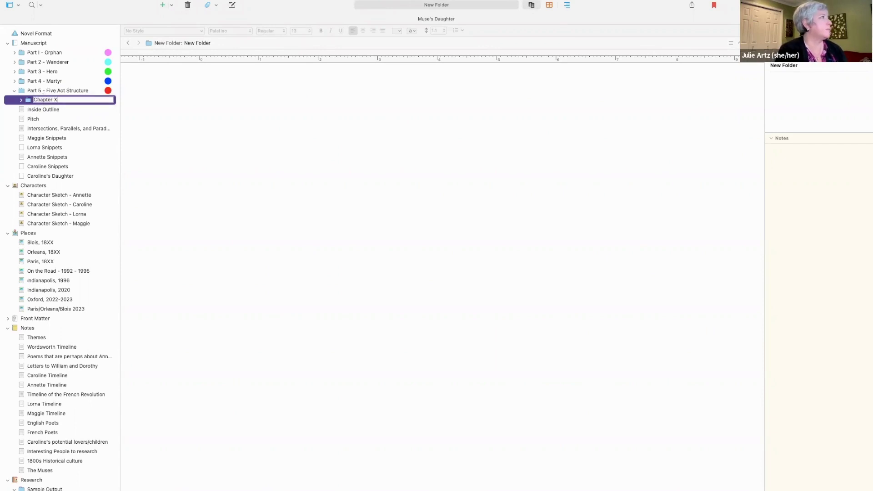
pyautogui.press('Return')
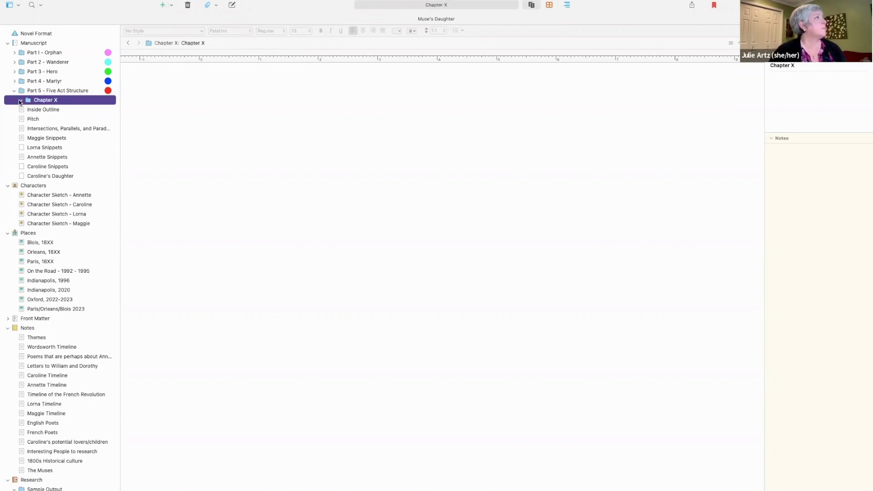
# Step: Add a text document named "Scene X" inside the Chapter X folder
pyautogui.click(172, 5)
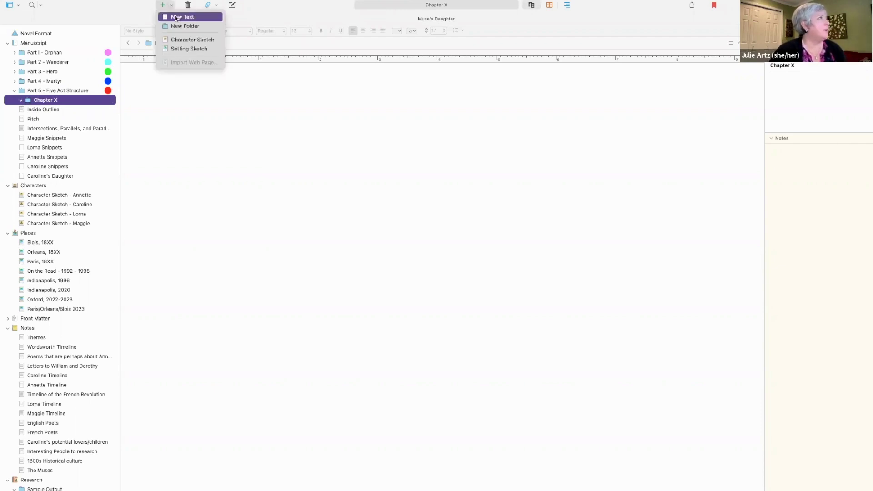
pyautogui.click(176, 18)
pyautogui.write('S')
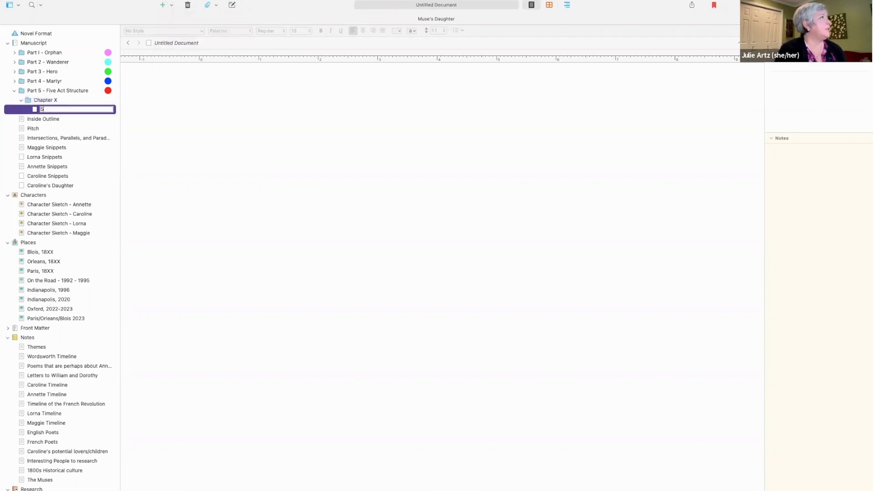
pyautogui.write('cn')
pyautogui.write('nes')
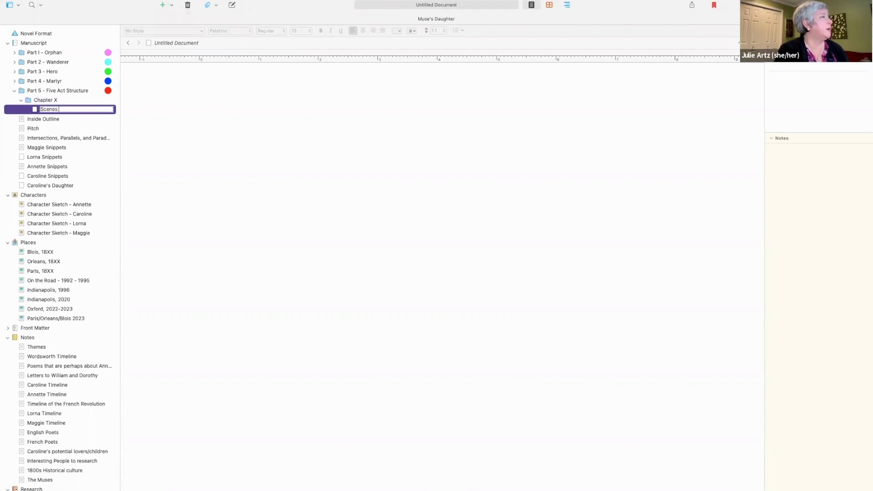
pyautogui.press('BackSpace')
pyautogui.write('B')
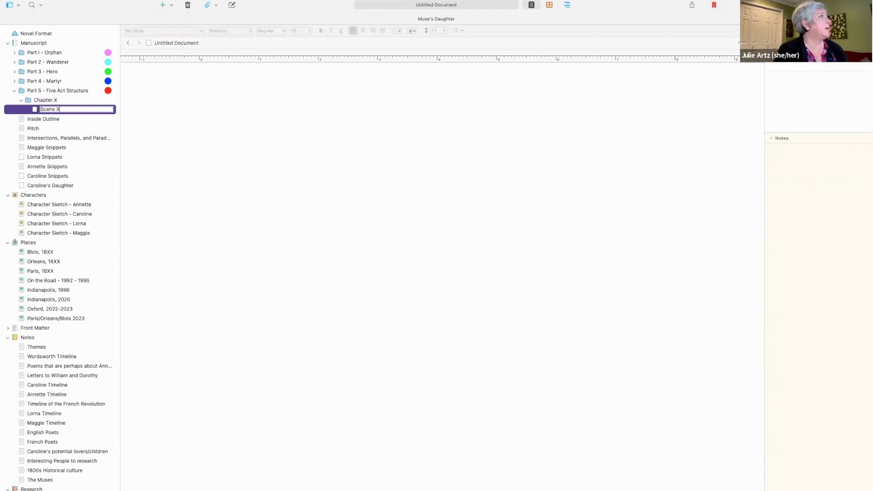
pyautogui.press('Return')
# Step: Assign the "Act 5 - Here we go!" label to both the Chapter X folder and its Scene X document
pyautogui.keyDown('shift'); pyautogui.click(52, 101); pyautogui.keyUp('shift')
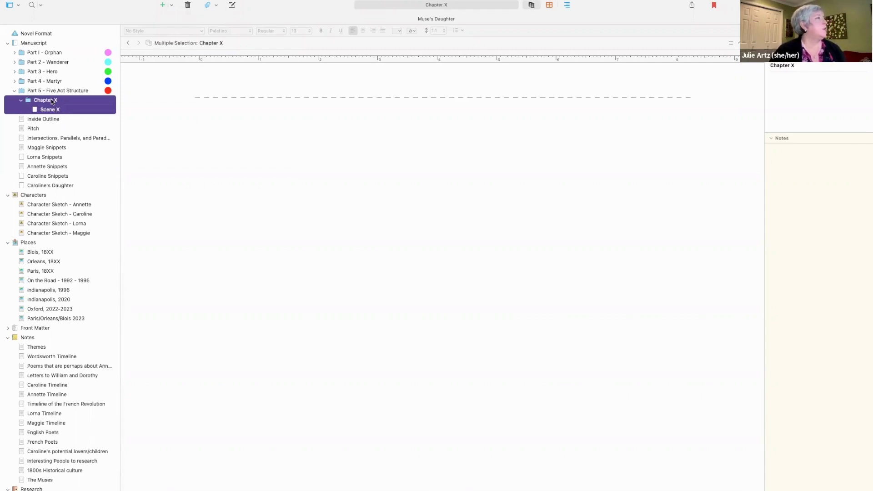
pyautogui.rightClick(52, 101)
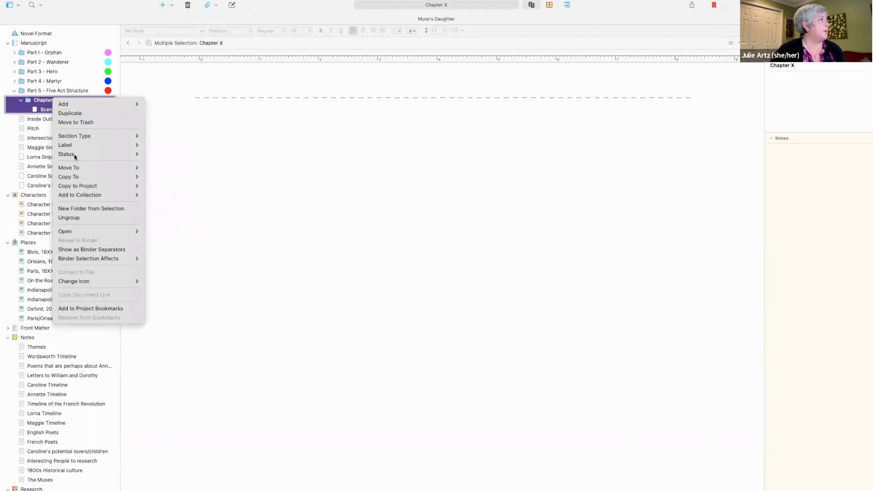
pyautogui.moveTo(132, 146)
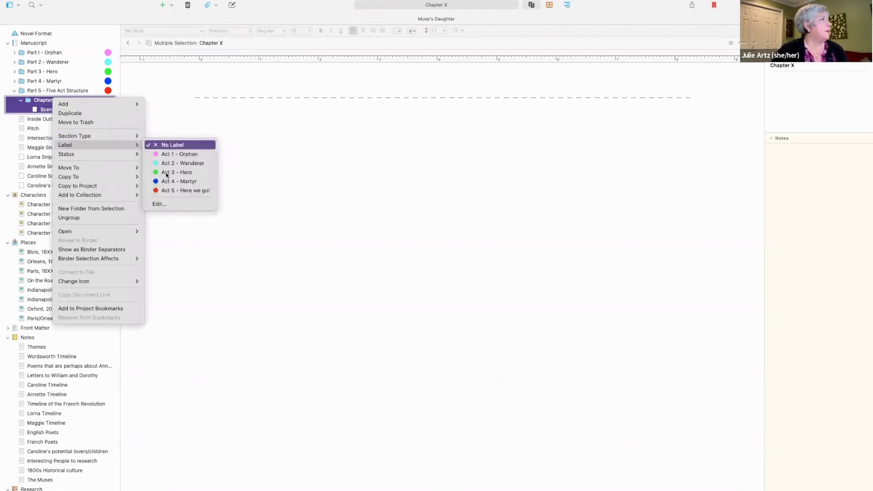
pyautogui.click(169, 191)
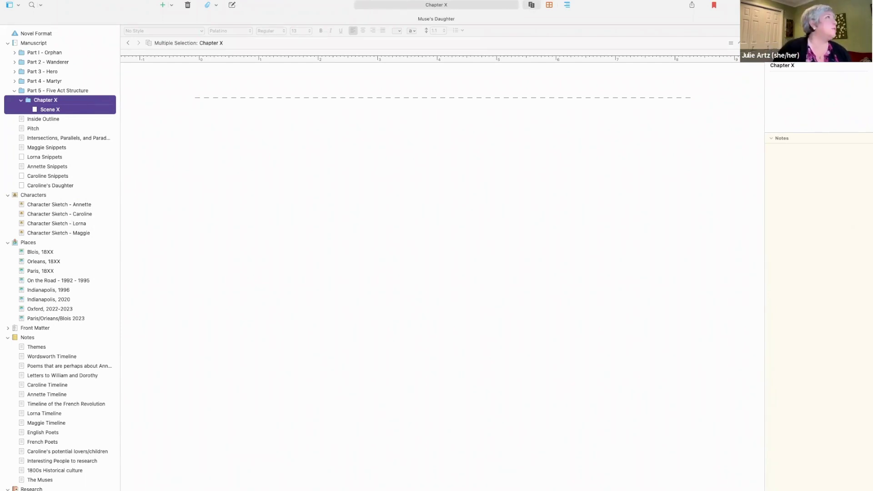
# Step: Turn on the display of label colors in the binder
pyautogui.click(8, 0)
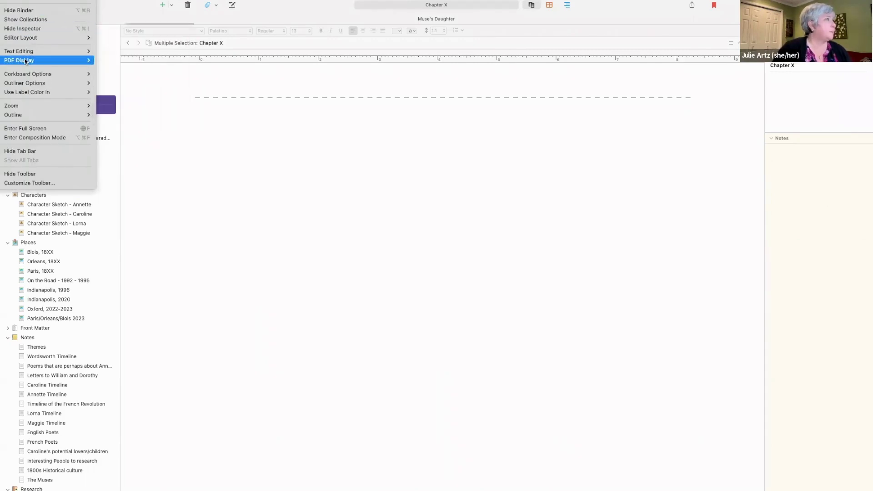
pyautogui.moveTo(29, 74)
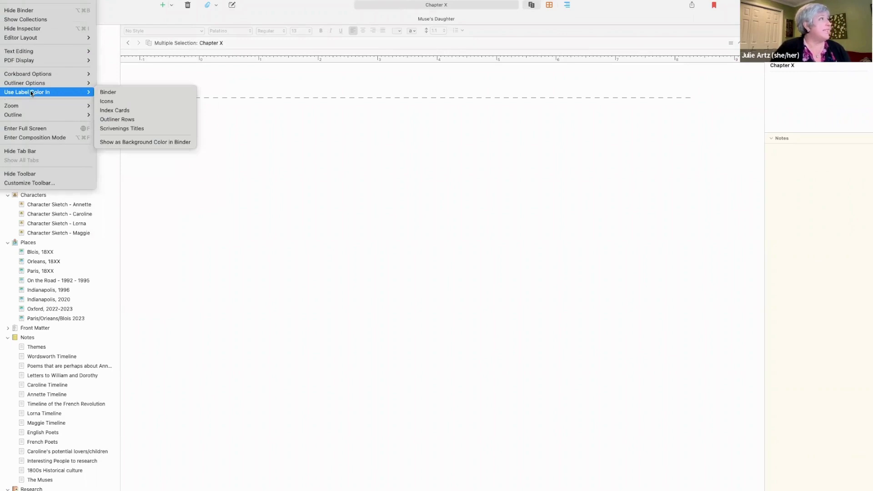
pyautogui.click(113, 92)
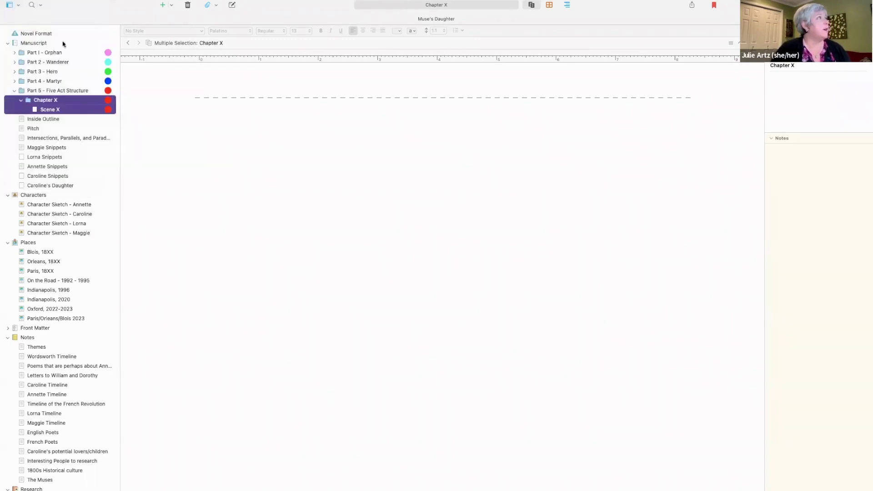
# Step: Expand Part I - Orphan and its Chapter 1 folder, and compare the label colors of its scenes with those in Part 5
pyautogui.click(14, 53)
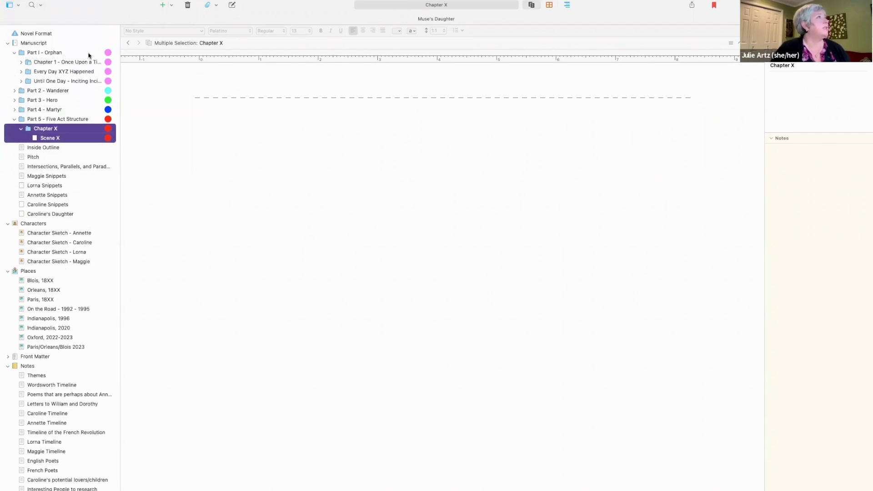
pyautogui.click(21, 63)
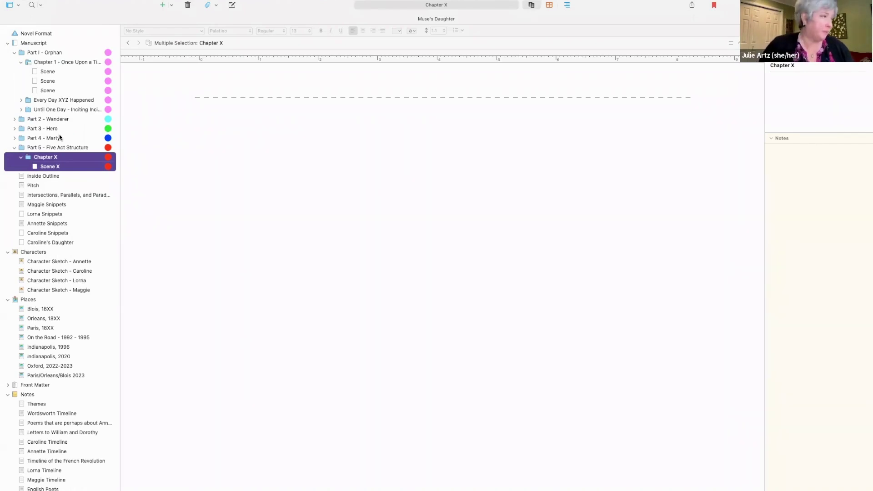
pyautogui.click(49, 167)
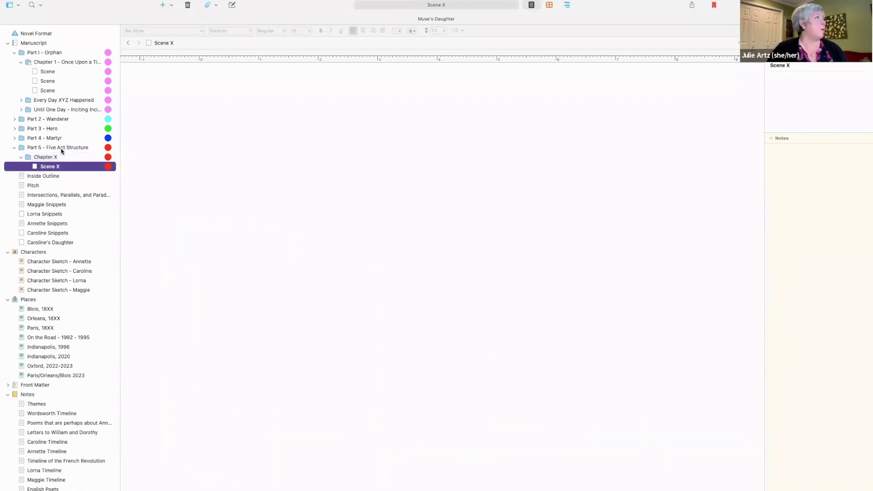
pyautogui.click(61, 148)
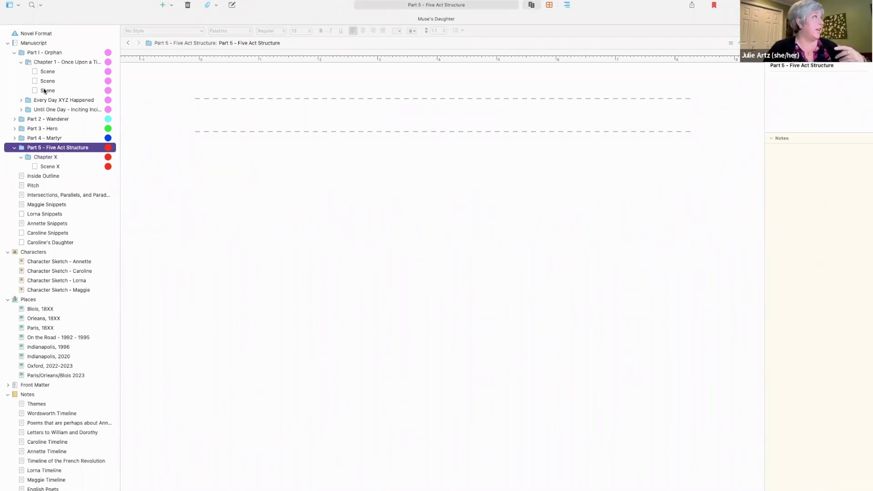
pyautogui.click(46, 73)
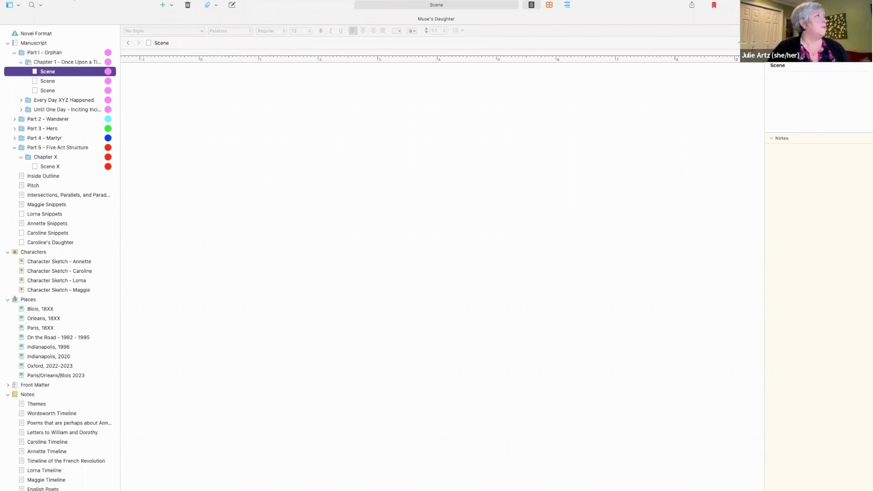
# Step: Show the chapters of Part I - Orphan as index cards on the corkboard
pyautogui.click(8, 0)
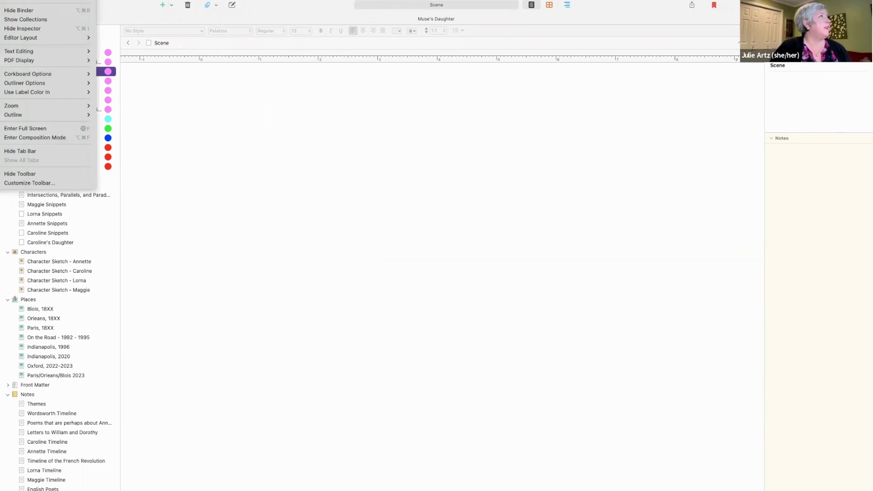
pyautogui.click(13, 0)
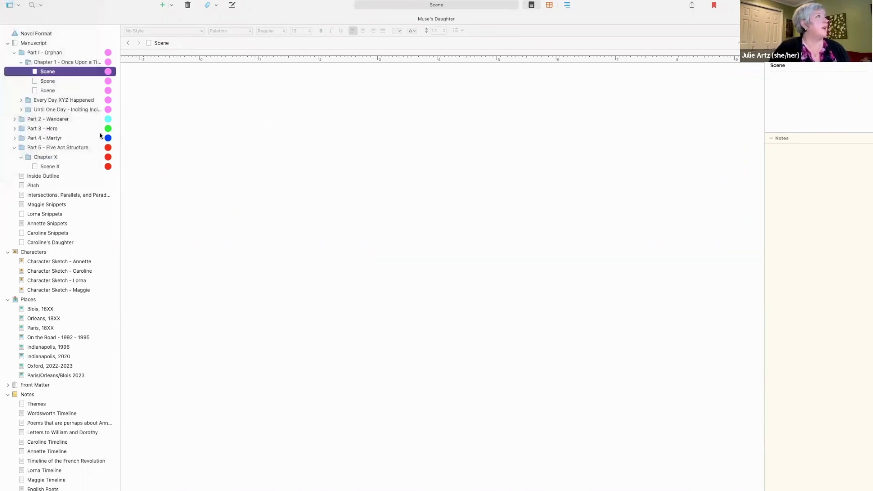
pyautogui.press('super+2')
pyautogui.click(36, 53)
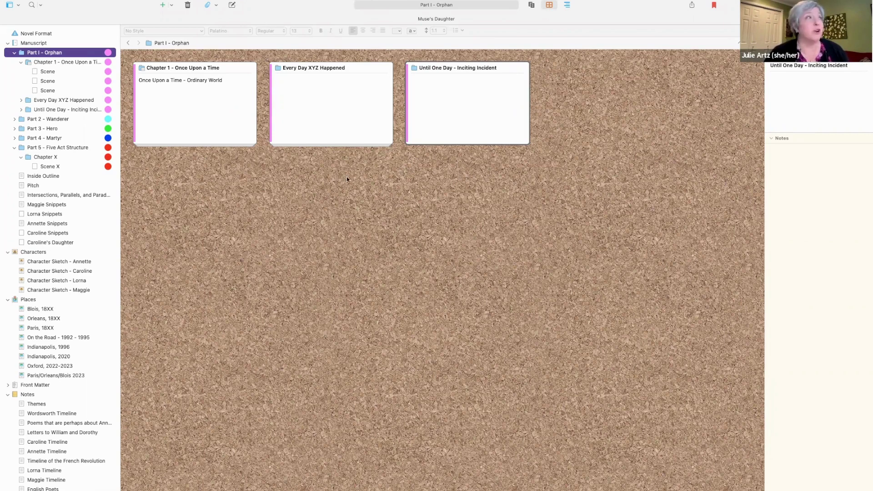
# Step: Expand the Part 3 - Hero and Part 4 - Martyr folders to examine the label colors of their chapters
pyautogui.click(15, 130)
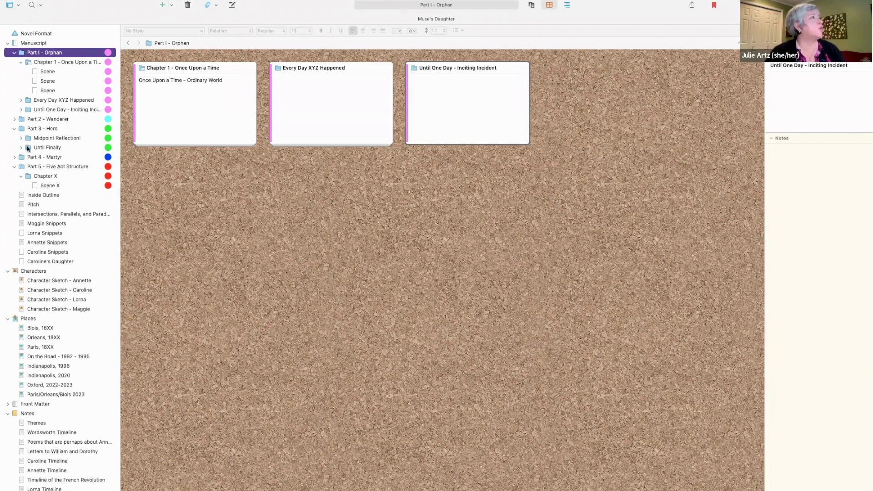
pyautogui.click(14, 157)
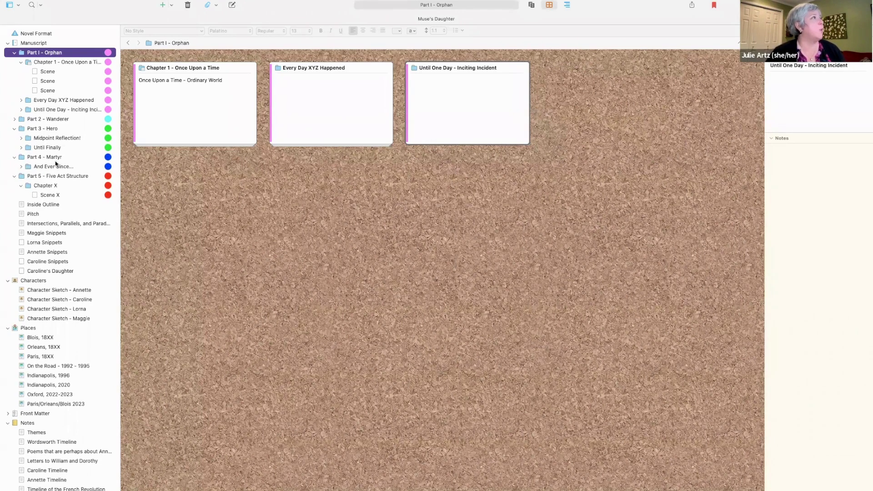
pyautogui.click(15, 119)
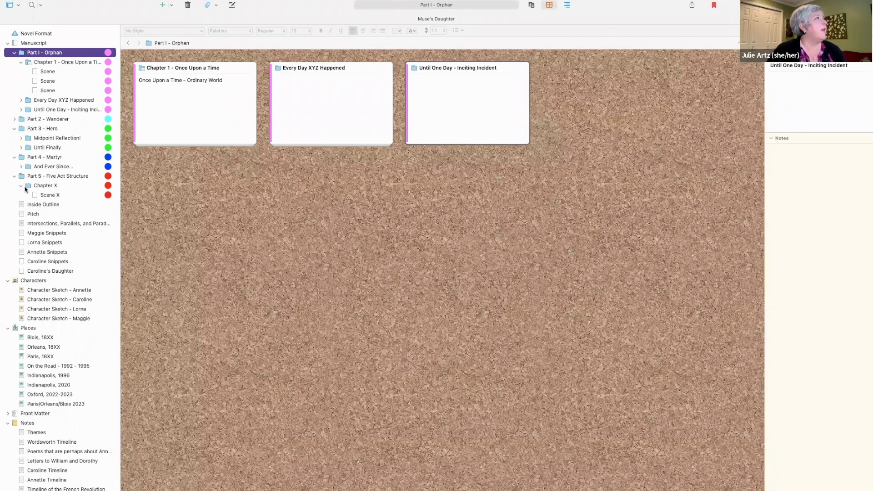